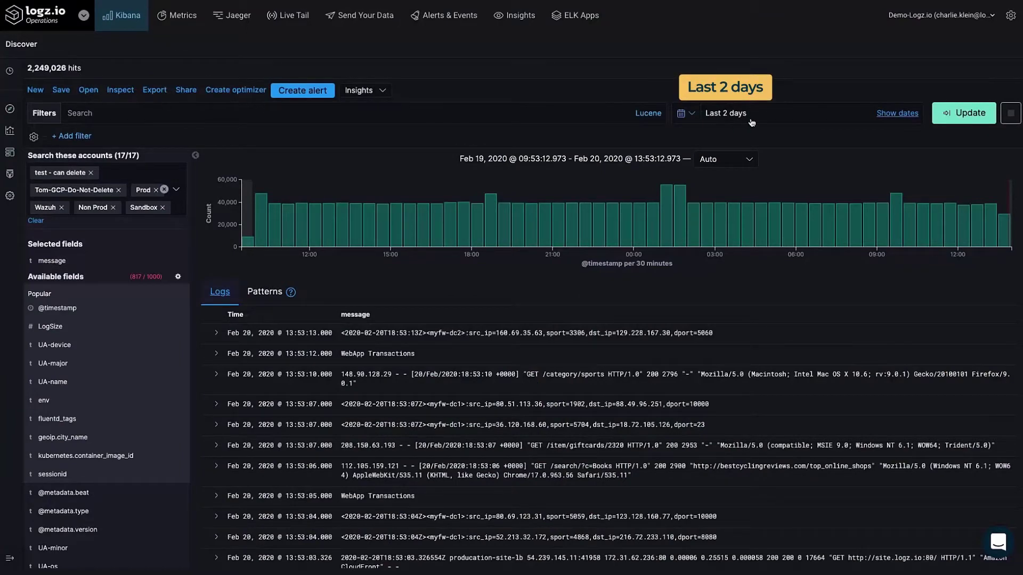
scroll(464, 411, "down", 1)
scroll(464, 411, "down", 2)
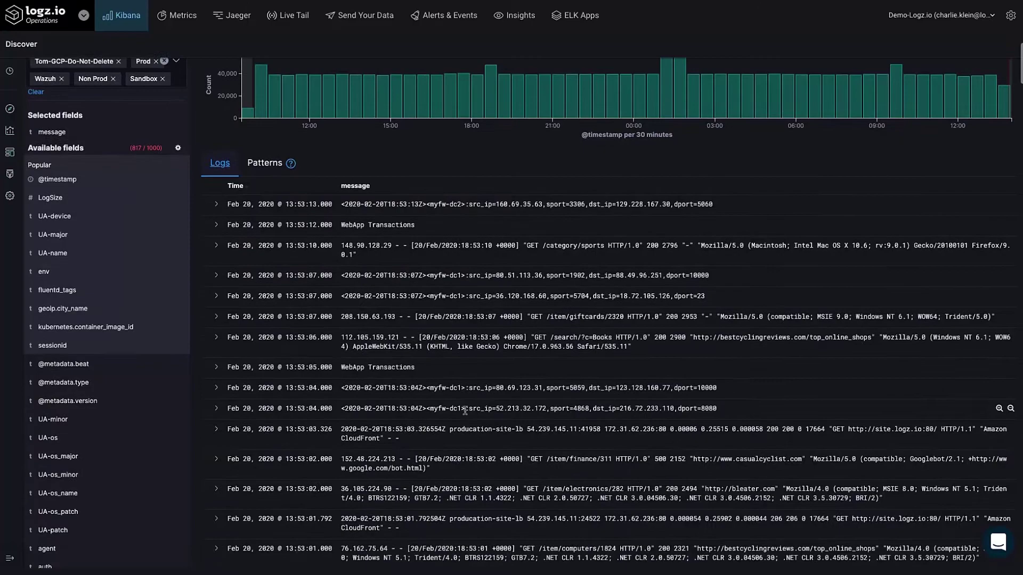
scroll(465, 411, "down", 2)
scroll(464, 411, "down", 2)
scroll(464, 411, "down", 2)
scroll(465, 413, "down", 1)
scroll(466, 413, "down", 2)
scroll(466, 413, "down", 2)
scroll(466, 414, "down", 2)
scroll(465, 410, "up", 10)
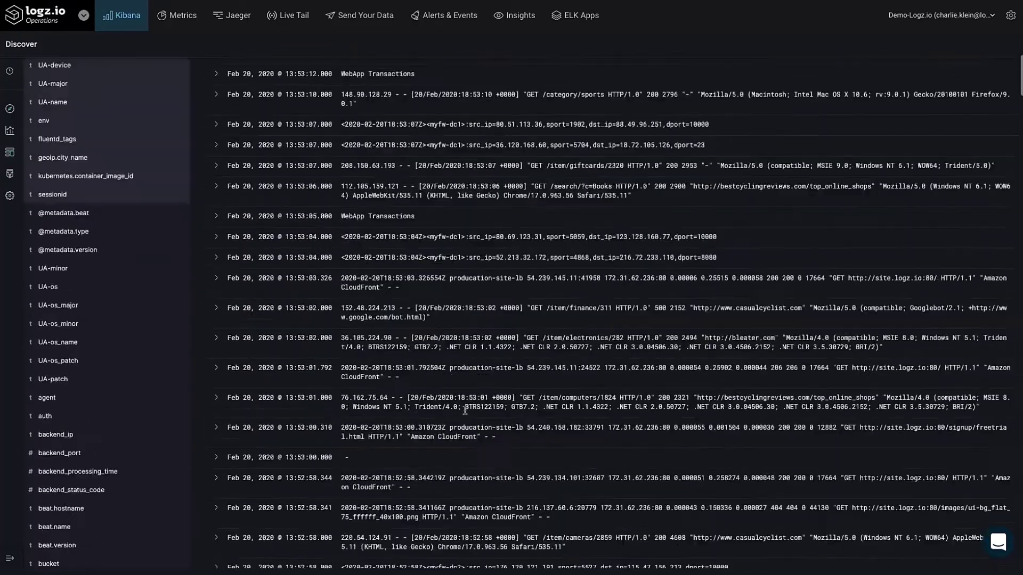
scroll(464, 411, "up", 5)
Show log patterns and highlight the top 'Proxy request to services send' pattern.
left_click(474, 254)
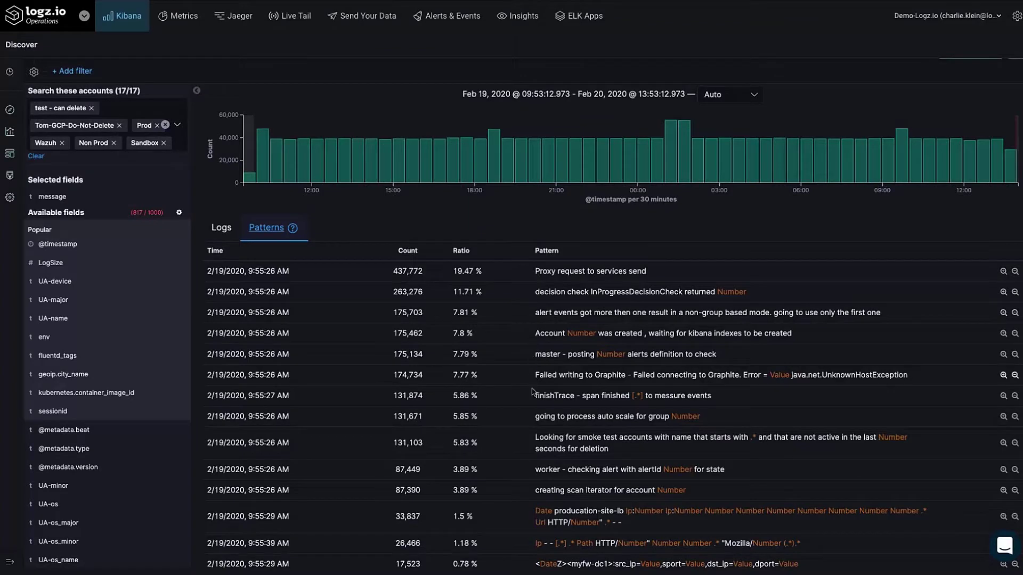
scroll(531, 414, "down", 1)
scroll(531, 416, "down", 1)
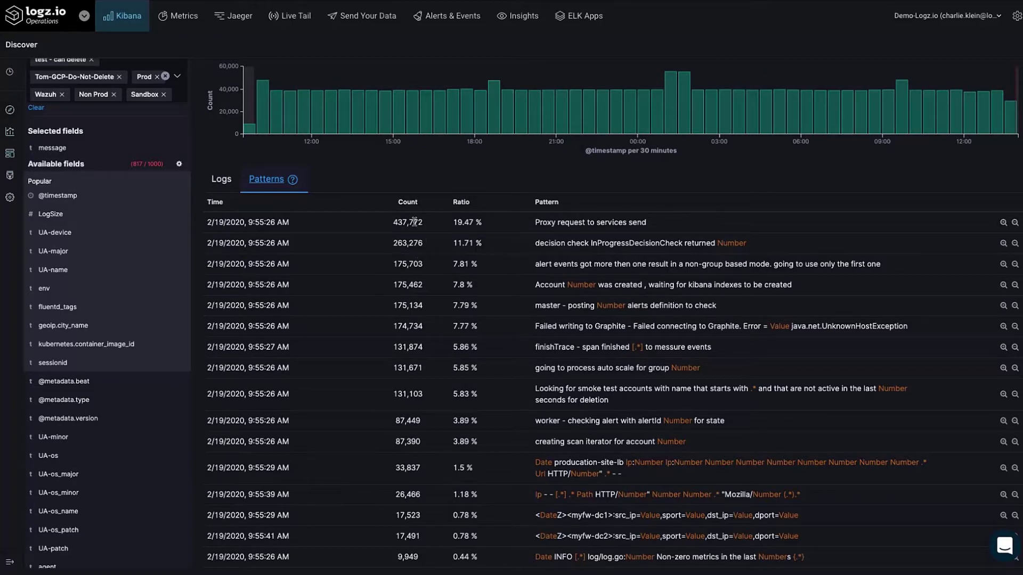
left_click_drag(395, 223, 702, 228)
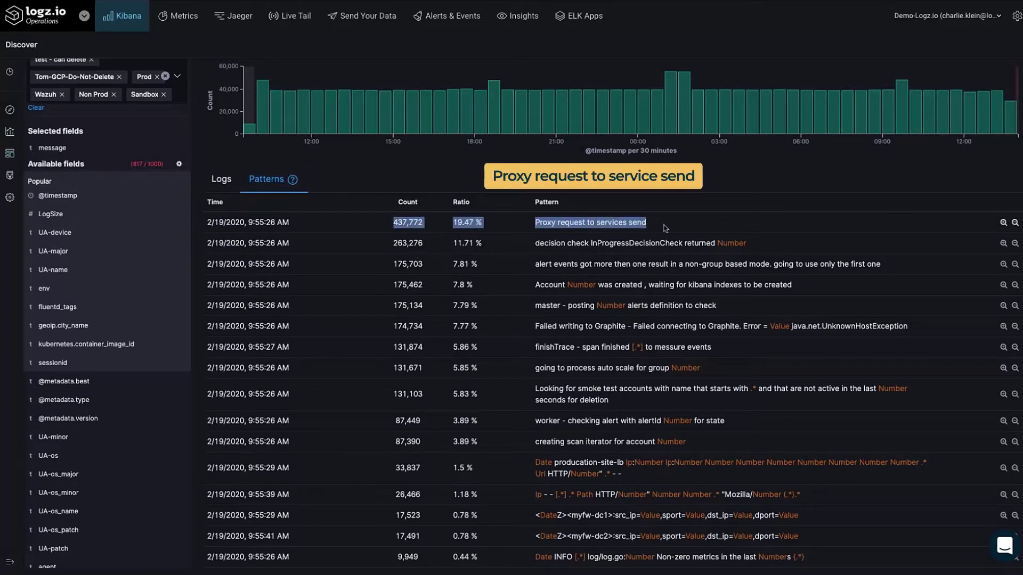
left_click(717, 229)
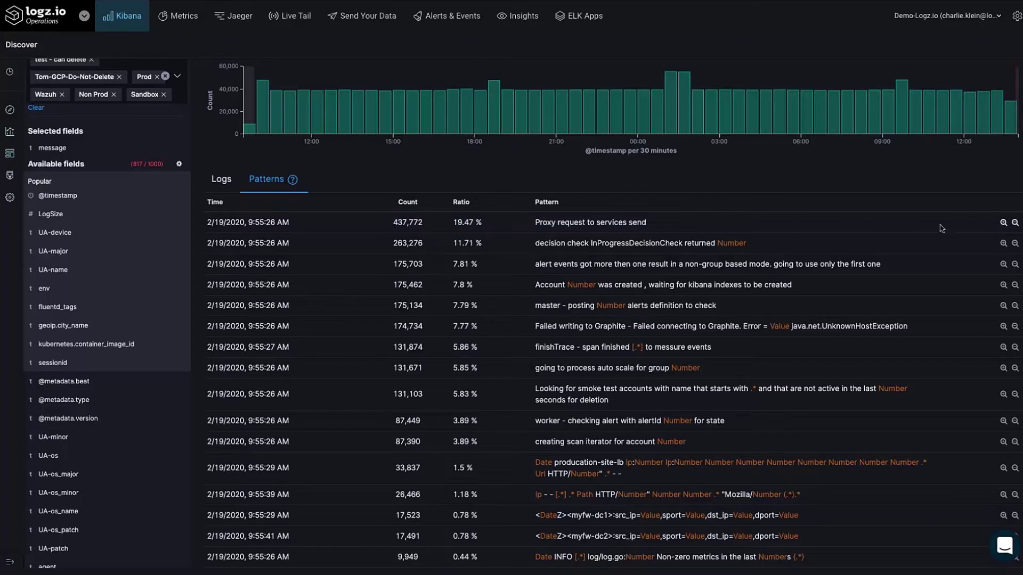
Filter out the 'Proxy request to services send' pattern and highlight the 'SSL Library Error' pattern.
left_click(1015, 225)
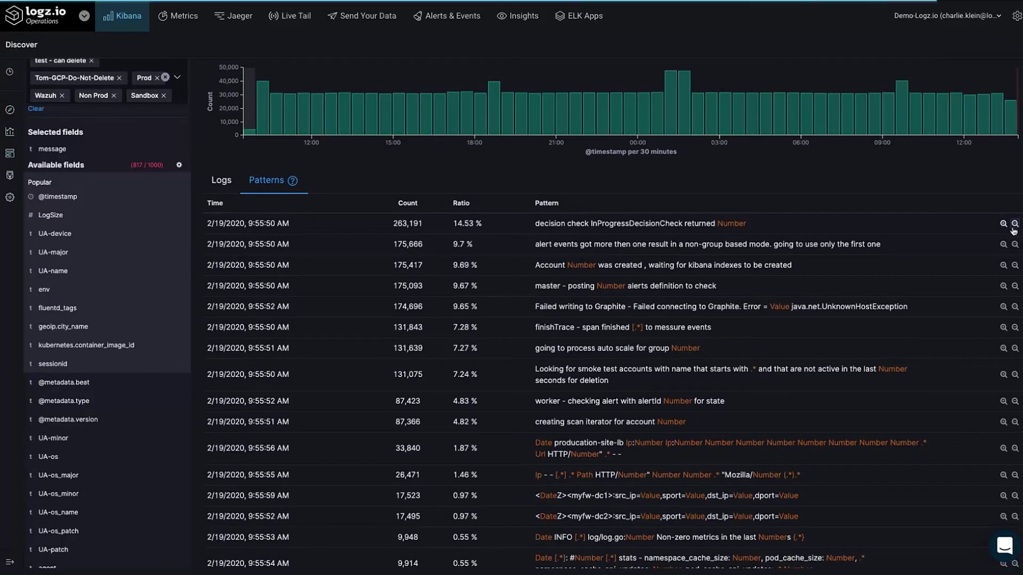
scroll(1012, 253, "down", 3)
scroll(1011, 253, "down", 3)
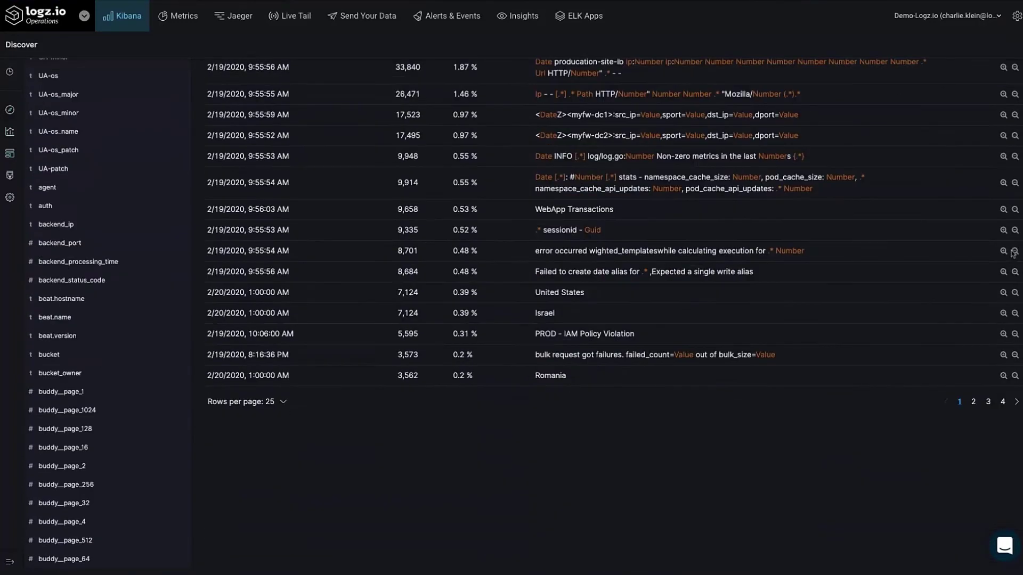
scroll(670, 237, "down", 6)
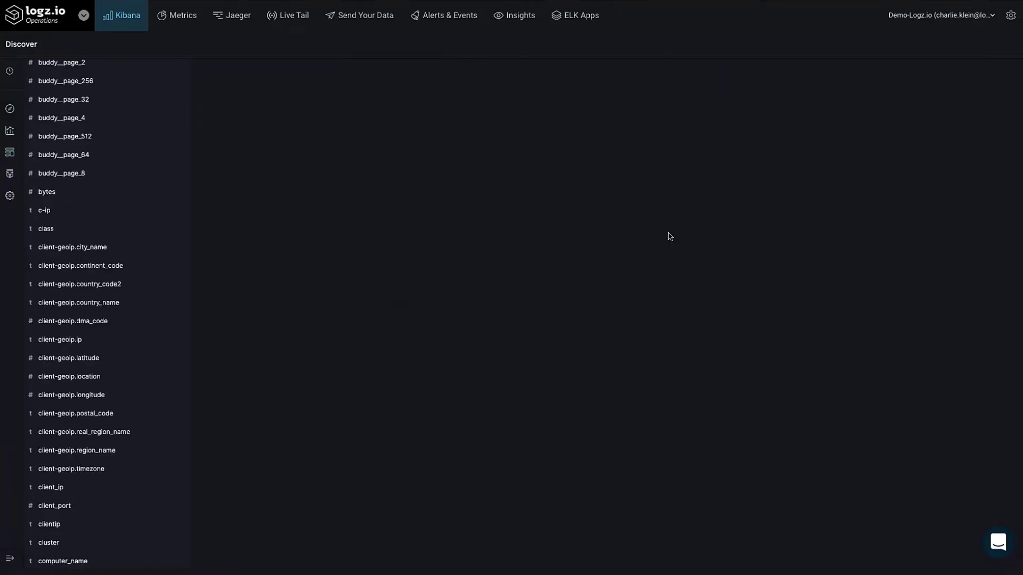
scroll(670, 237, "up", 4)
scroll(669, 237, "up", 4)
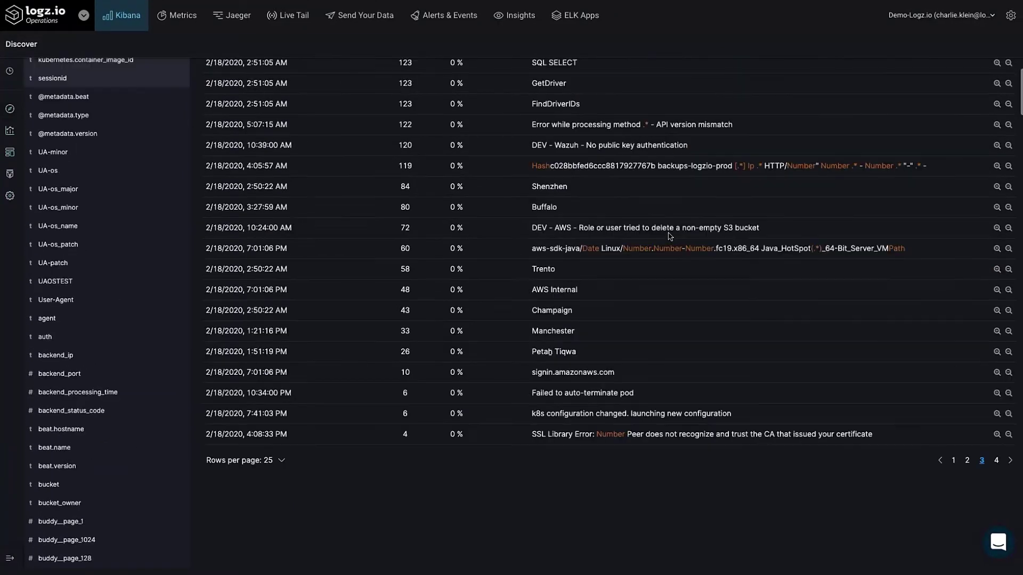
left_click_drag(531, 435, 886, 439)
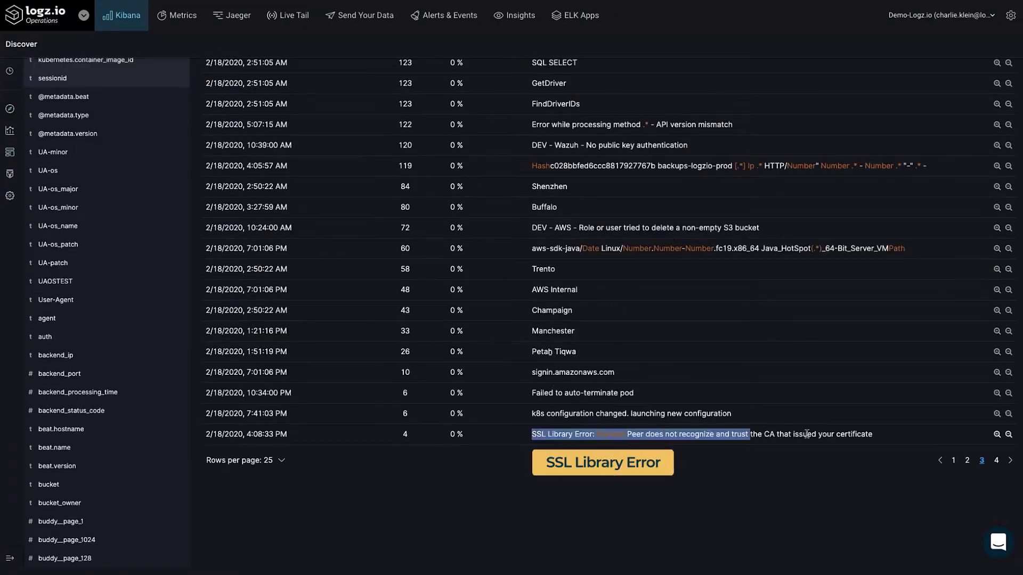
Filter for the 'SSL Library Error' pattern and expand the newest of its 4 logs.
left_click(885, 440)
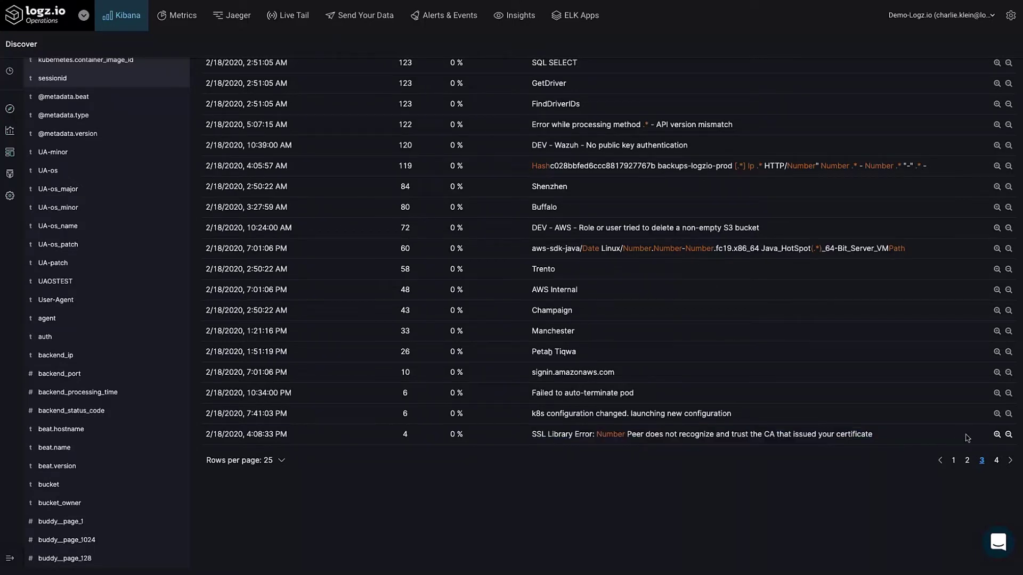
left_click(997, 435)
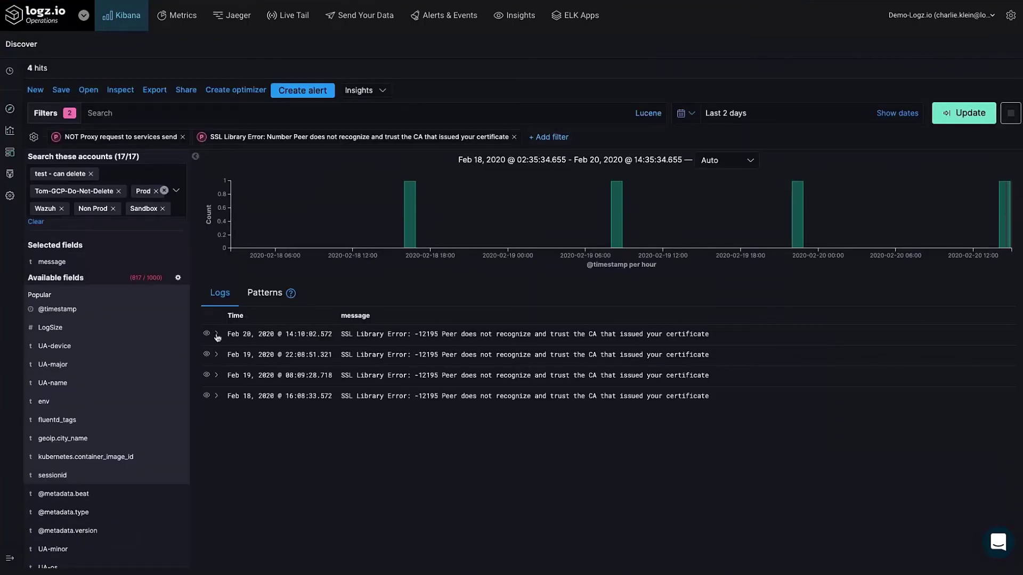
left_click(217, 336)
scroll(394, 368, "down", 2)
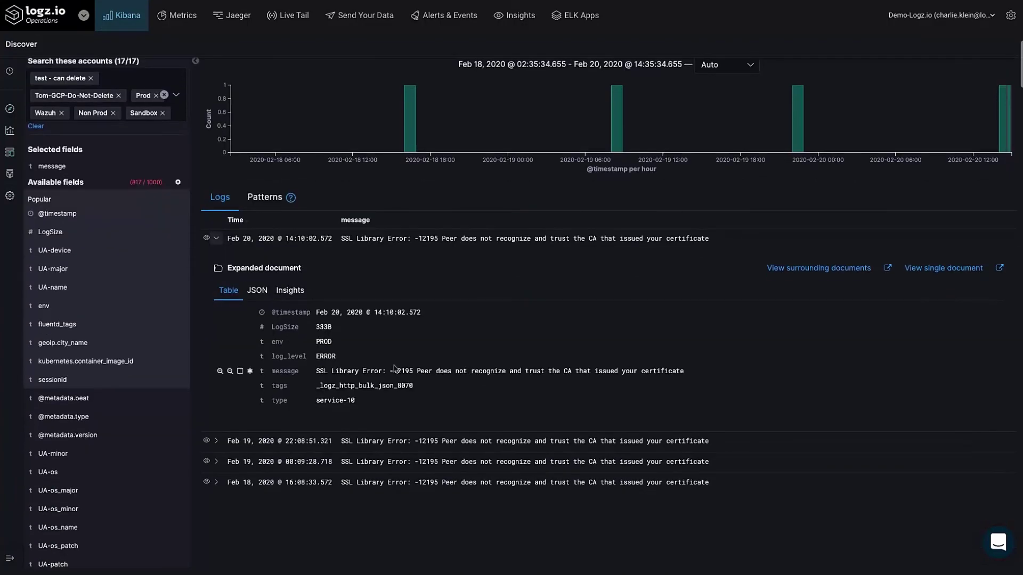